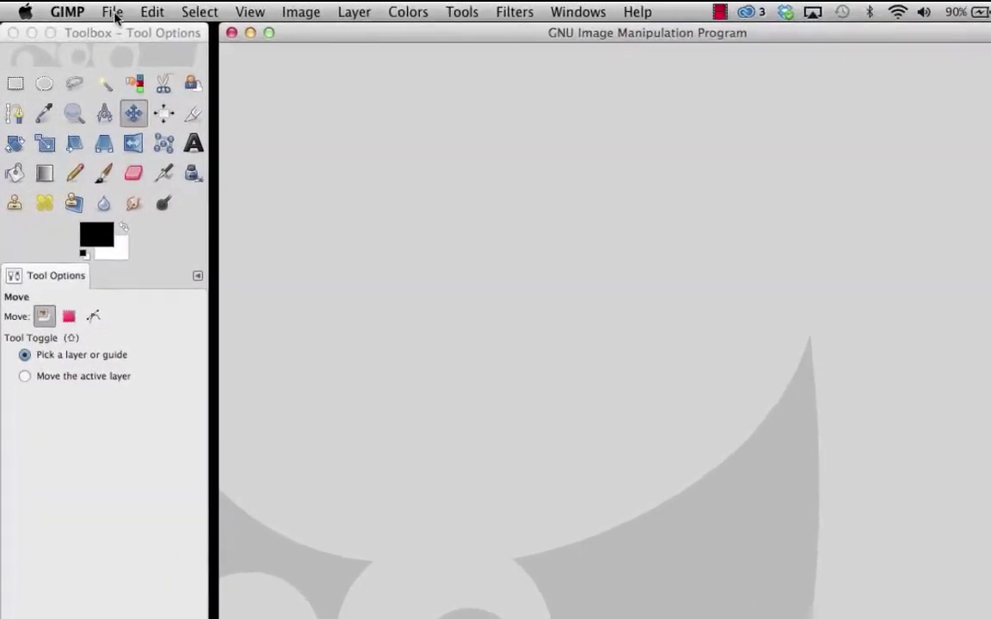
Step: Open the glasses photo 133455307.jpg from the GIMP Files folder
{"action": "left_click", "coordinate": [83, 10]}
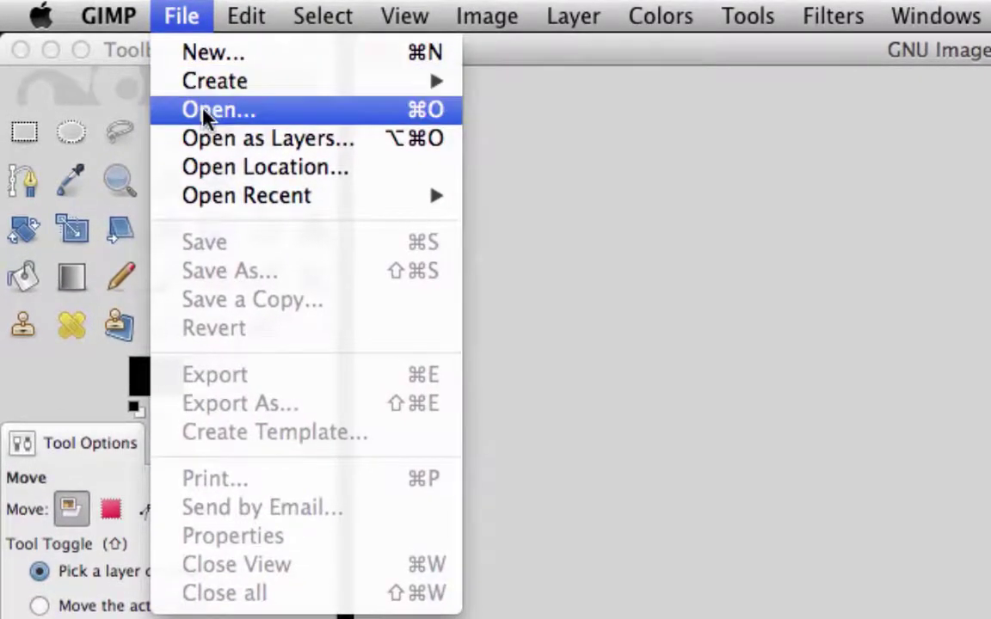
{"action": "left_click", "coordinate": [206, 110]}
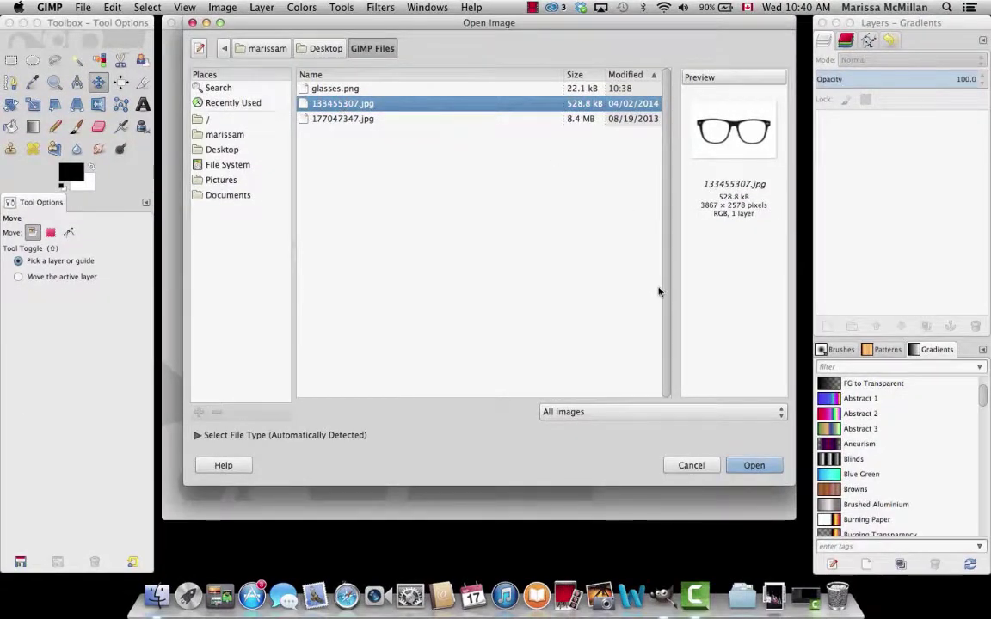
{"action": "left_click", "coordinate": [752, 467]}
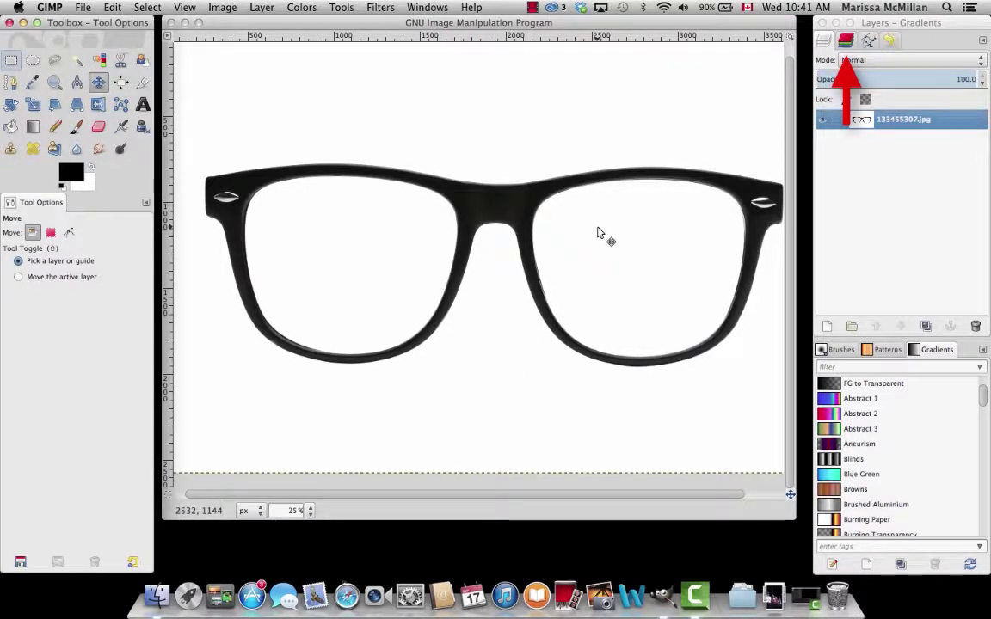
Step: Show the Channels panel and add an alpha channel to the glasses layer
{"action": "left_click", "coordinate": [847, 41]}
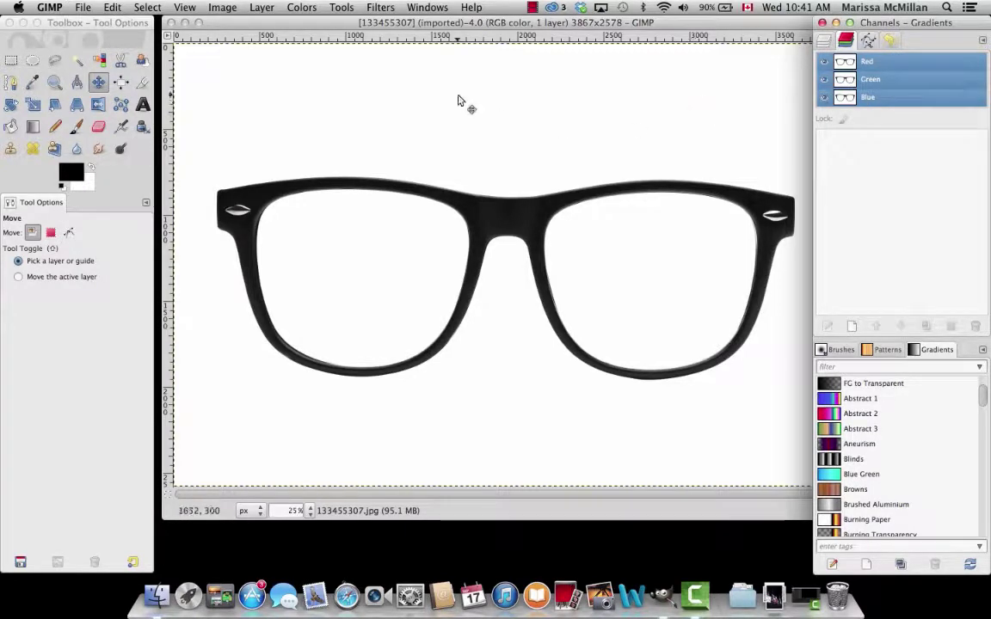
{"action": "left_click", "coordinate": [262, 7]}
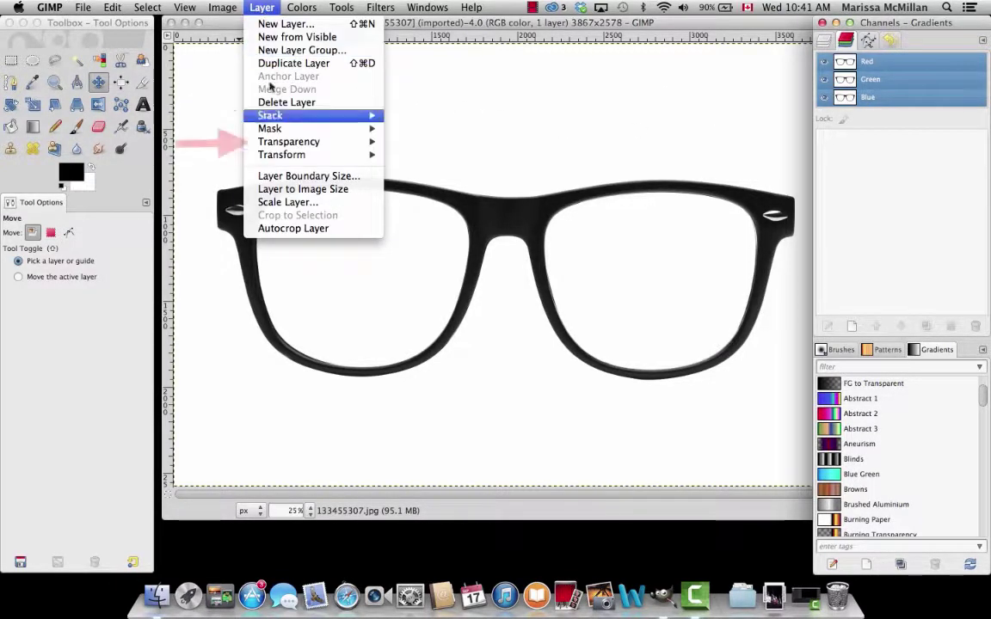
{"action": "mouse_move", "coordinate": [295, 142]}
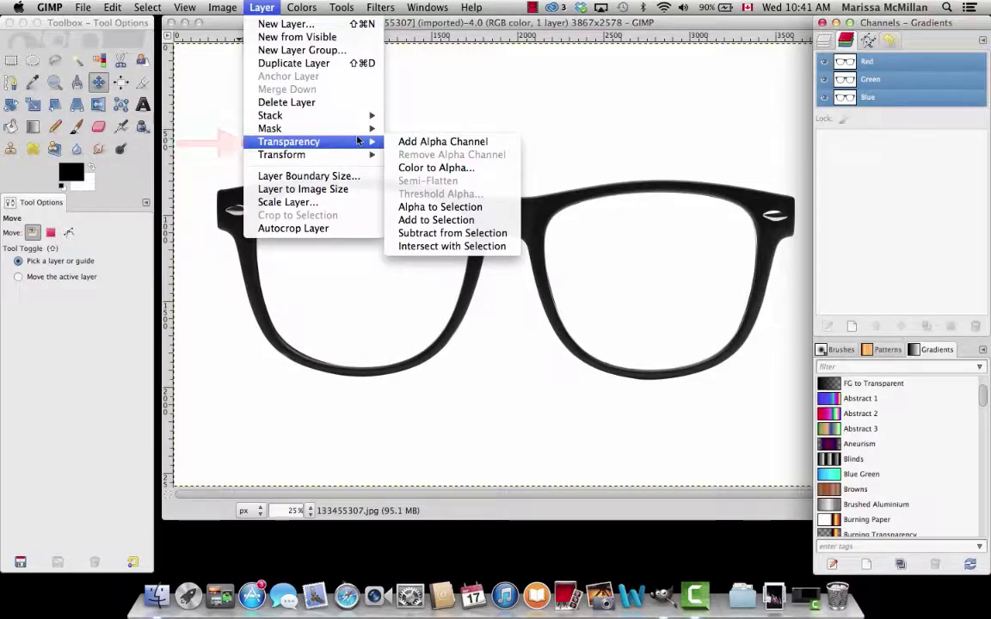
{"action": "left_click", "coordinate": [464, 142]}
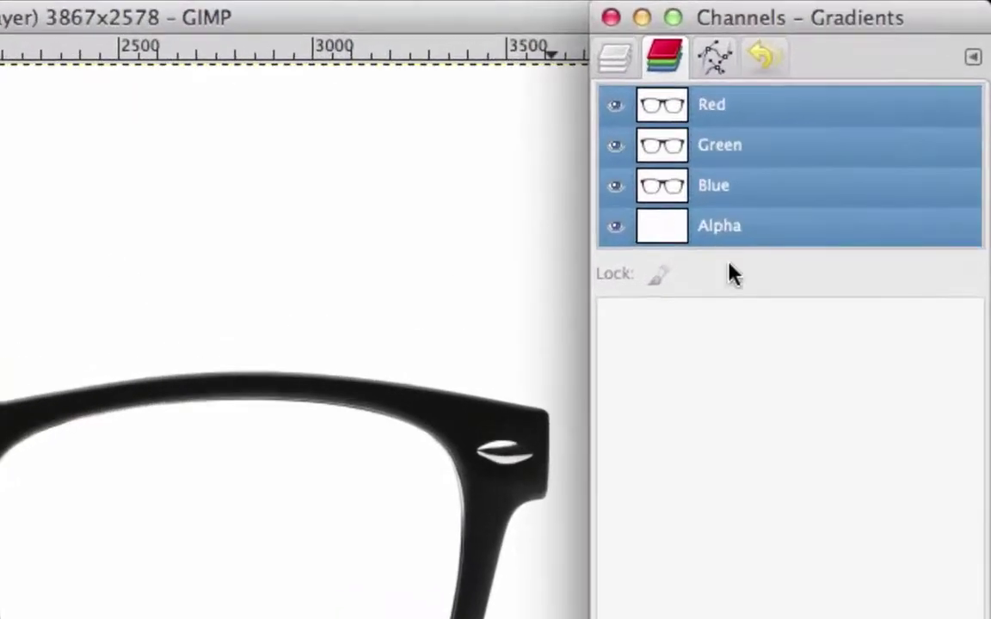
{"action": "left_click", "coordinate": [766, 238]}
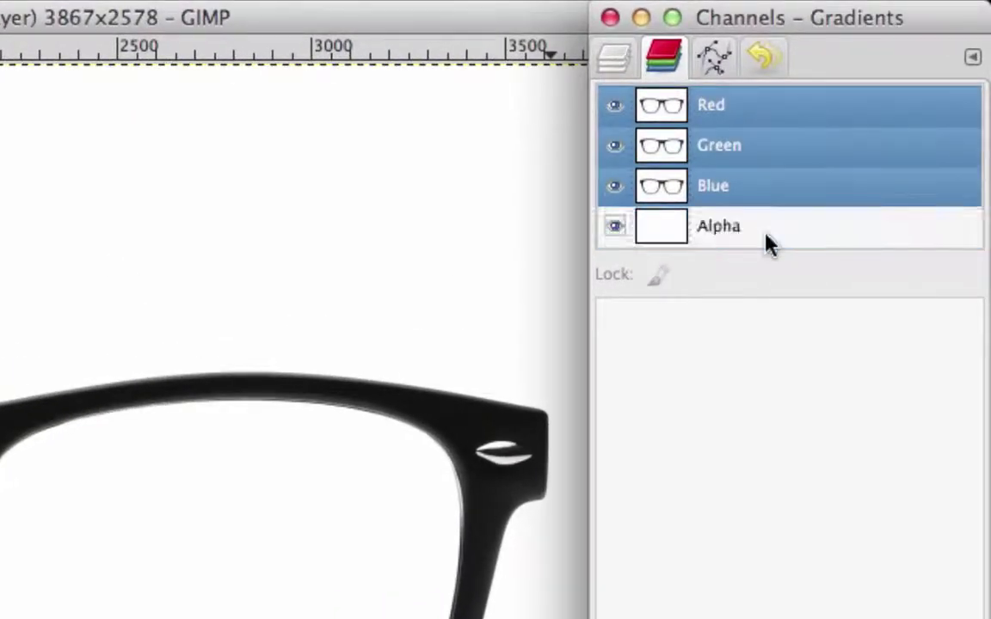
{"action": "left_click", "coordinate": [808, 230]}
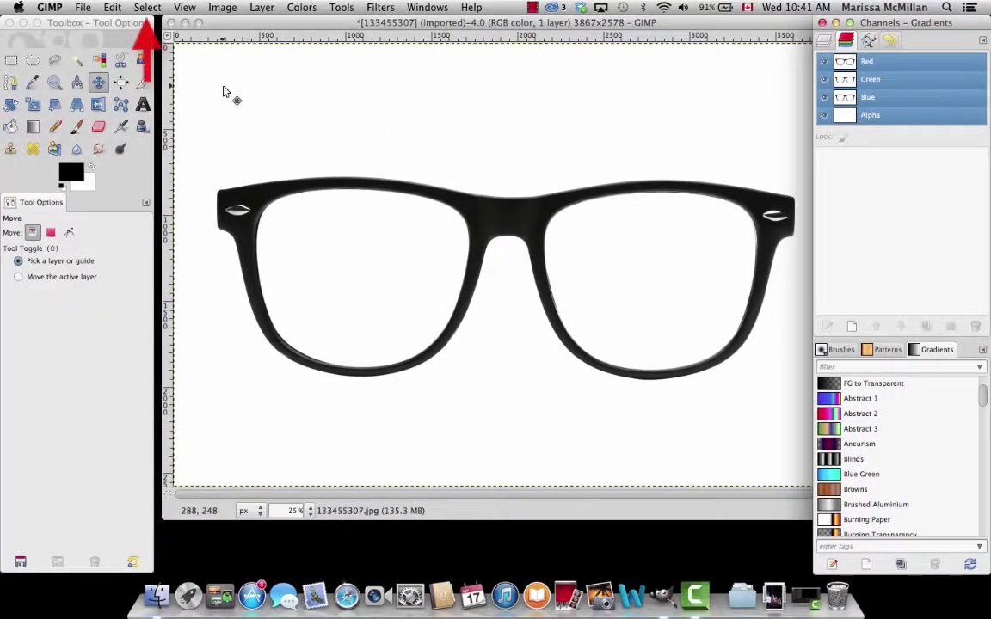
Step: Select the white background around the glasses by colour
{"action": "left_click", "coordinate": [146, 9]}
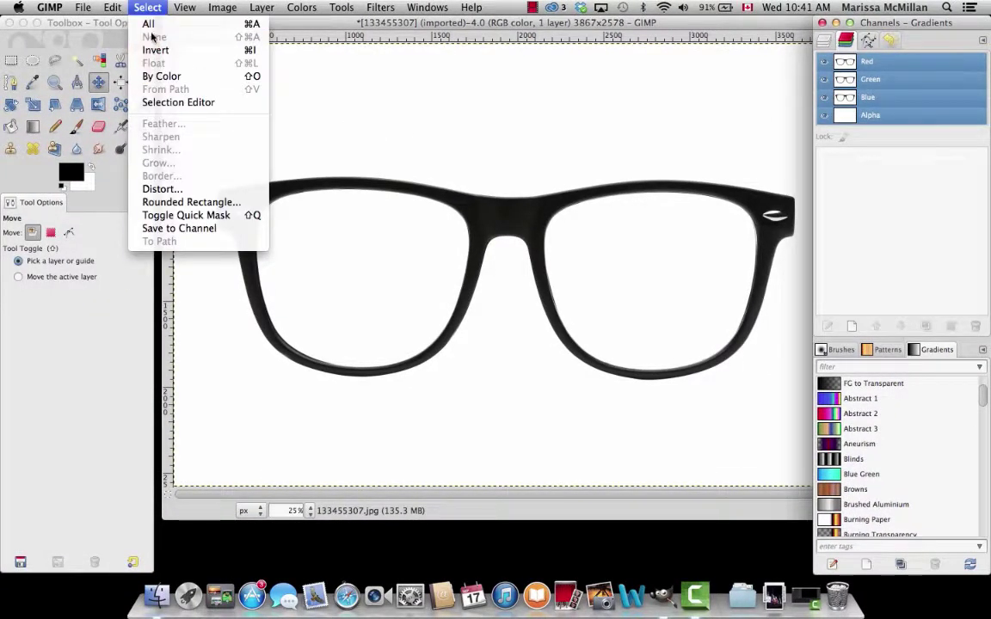
{"action": "left_click", "coordinate": [195, 79]}
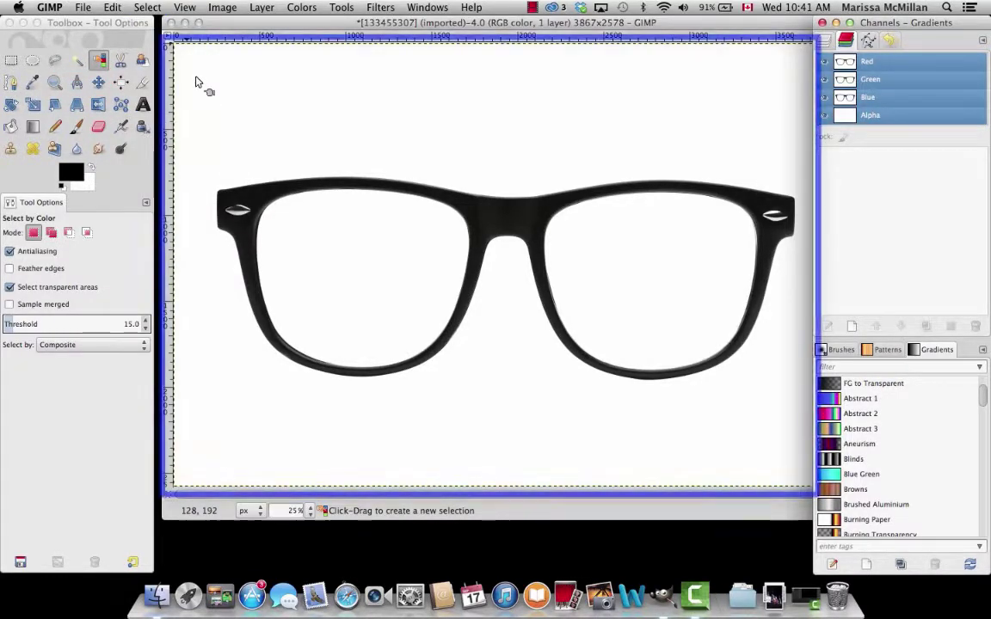
{"action": "left_click", "coordinate": [278, 117]}
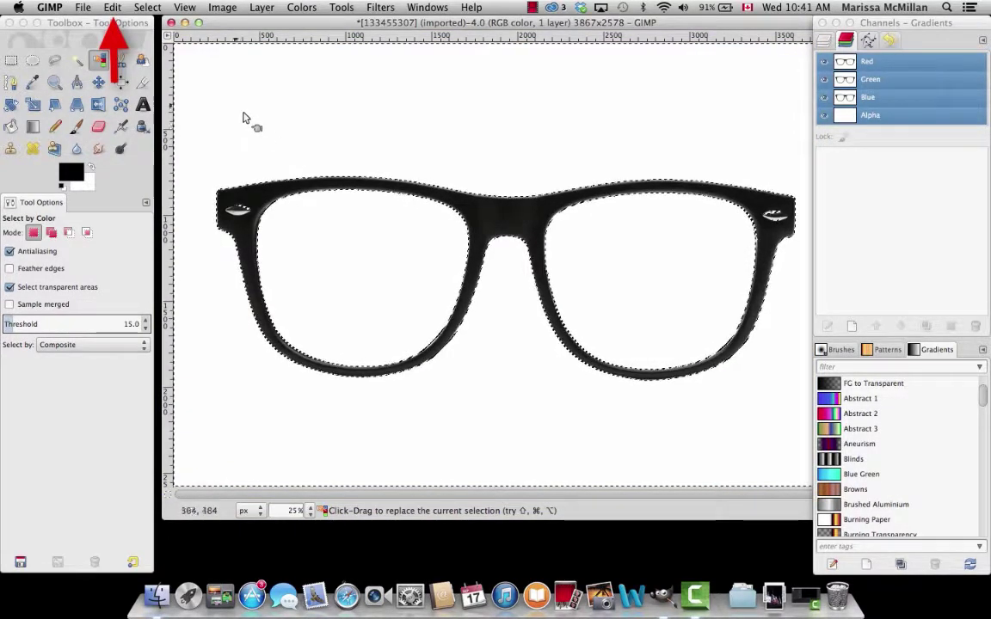
Step: Clear the selected white background to transparency, then remove the selection
{"action": "left_click", "coordinate": [112, 8]}
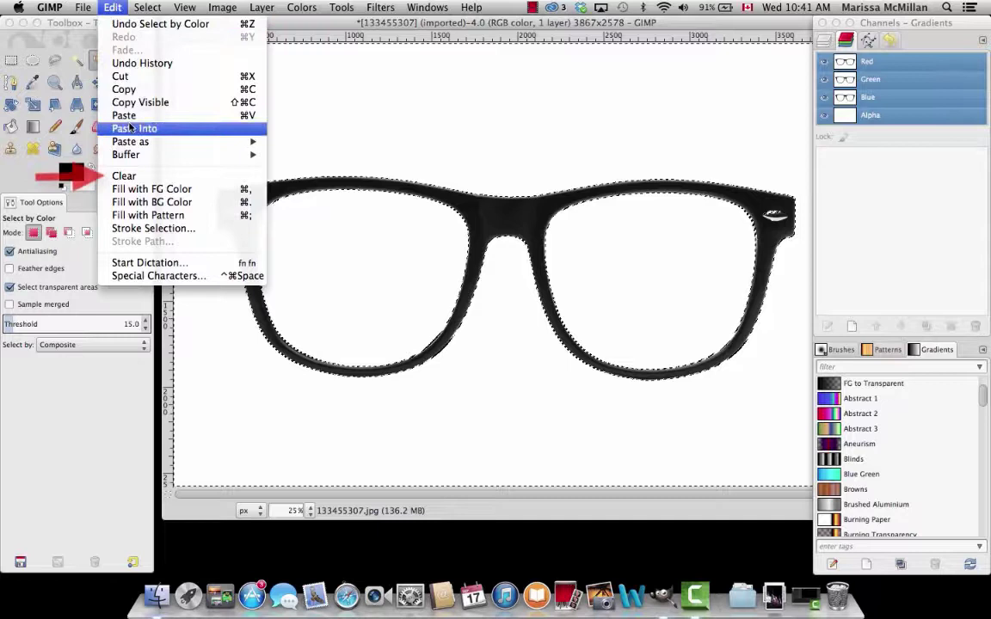
{"action": "left_click", "coordinate": [155, 176]}
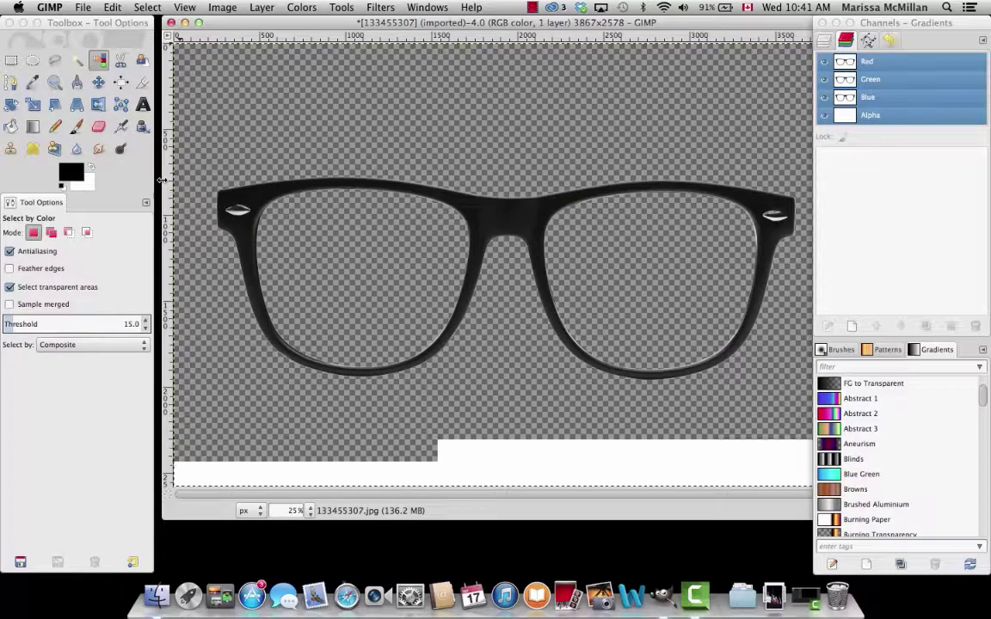
{"action": "left_click", "coordinate": [147, 7]}
{"action": "left_click", "coordinate": [154, 37]}
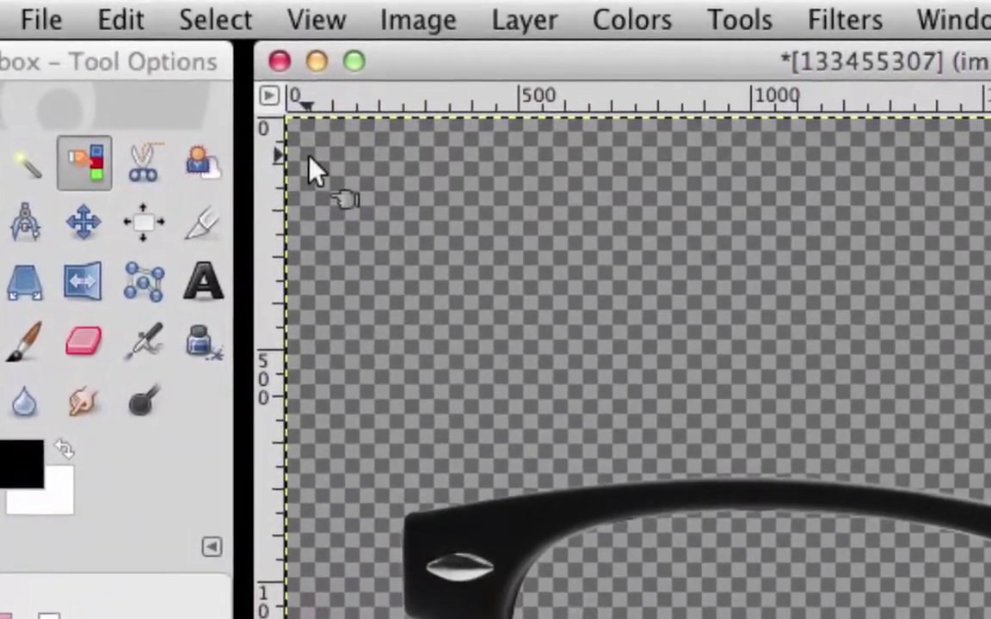
Step: Scale the image to 350 px wide, keeping the aspect ratio for a 233 px height
{"action": "left_click", "coordinate": [411, 30]}
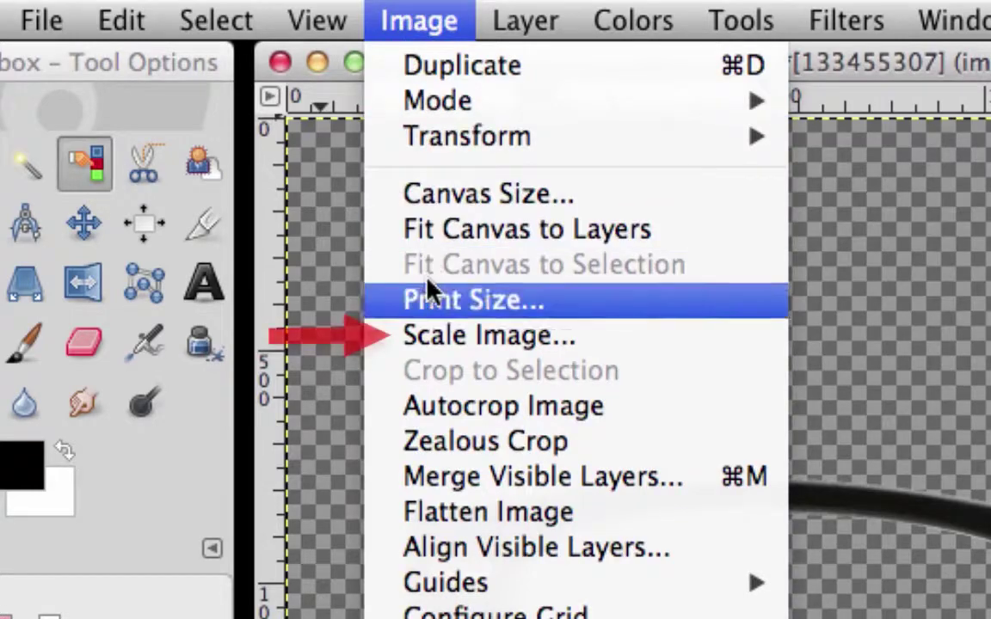
{"action": "left_click", "coordinate": [601, 344]}
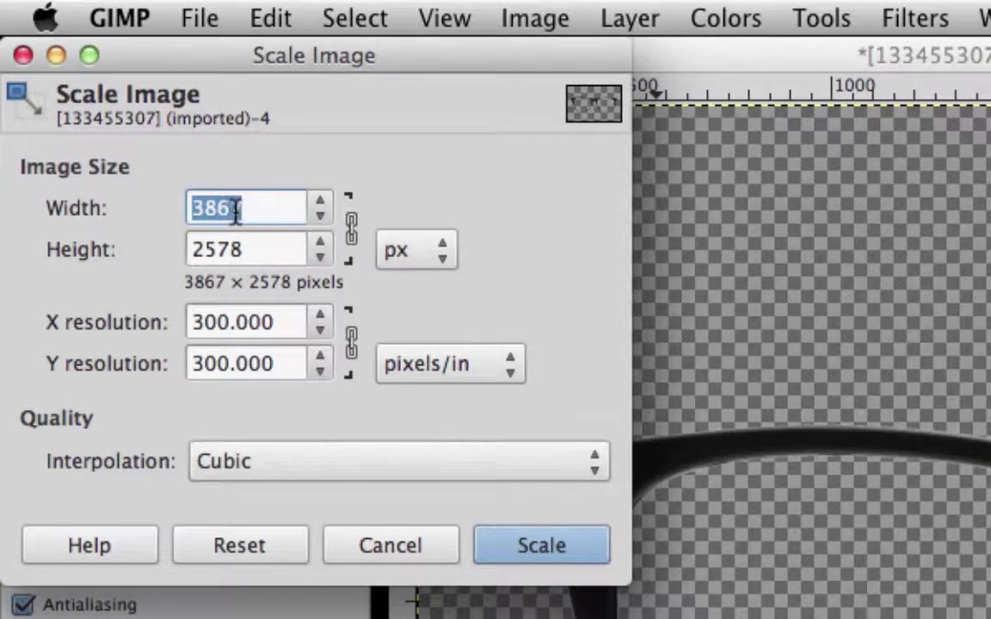
{"action": "left_click", "coordinate": [256, 208]}
{"action": "double_click", "coordinate": [256, 209]}
{"action": "type", "text": "350"}
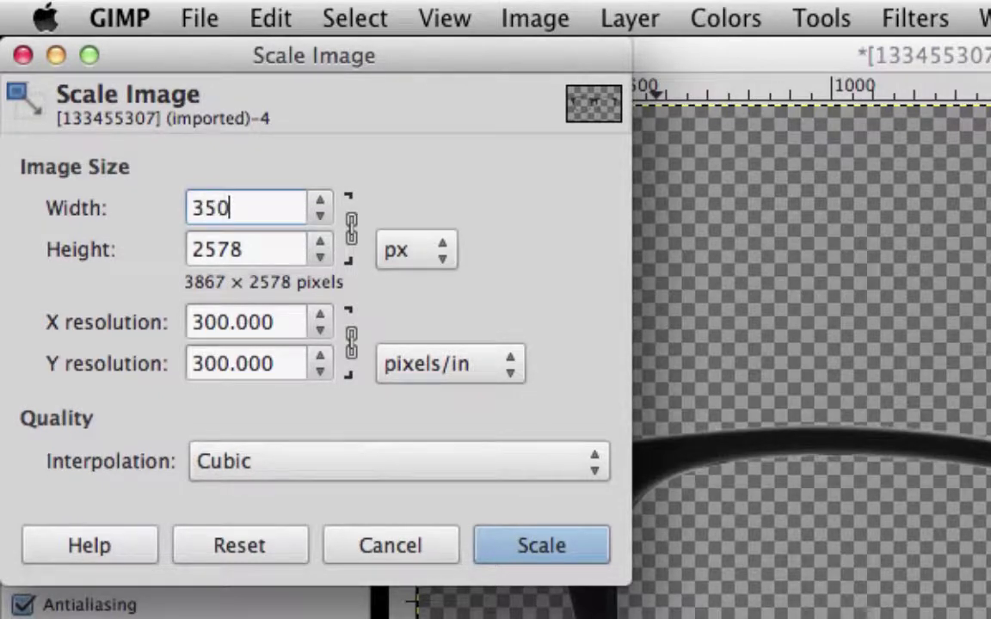
{"action": "key", "text": "Tab"}
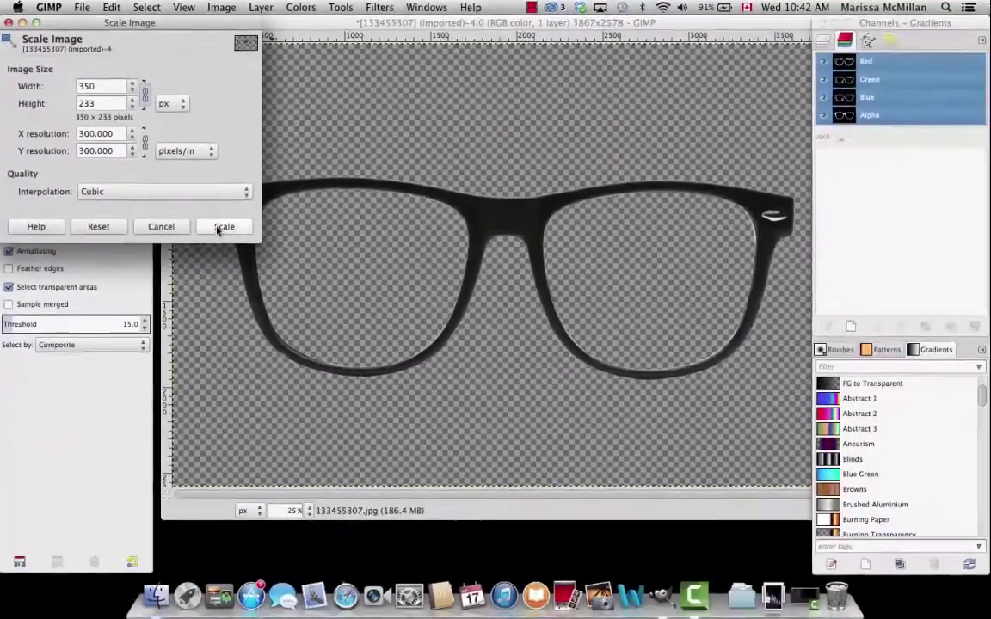
{"action": "left_click", "coordinate": [222, 227]}
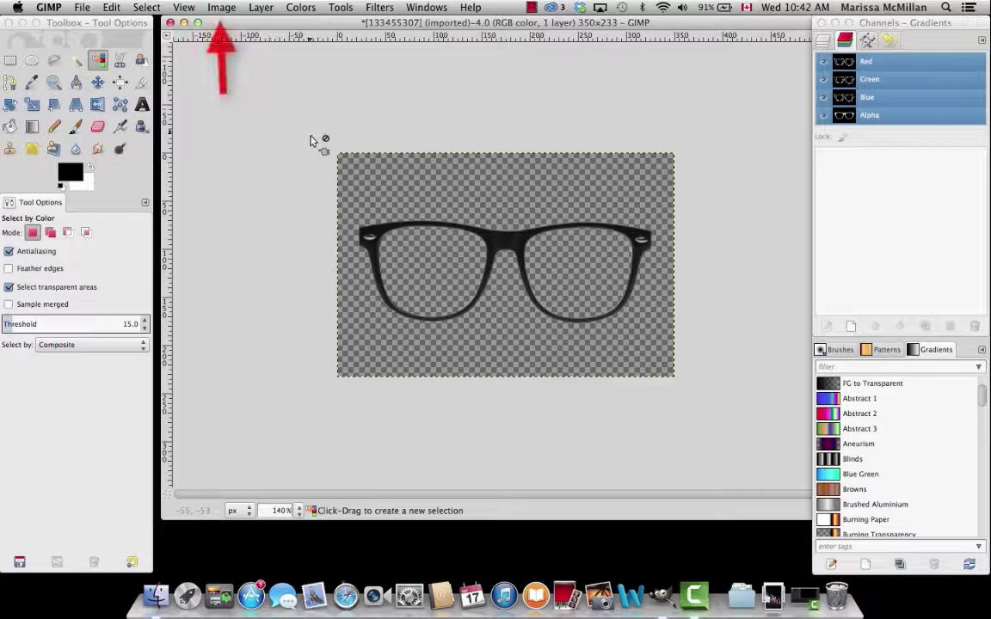
Step: Resize the canvas to 350×350 with width and height unlinked, offsetting the glasses down about 68 px
{"action": "left_click", "coordinate": [220, 7]}
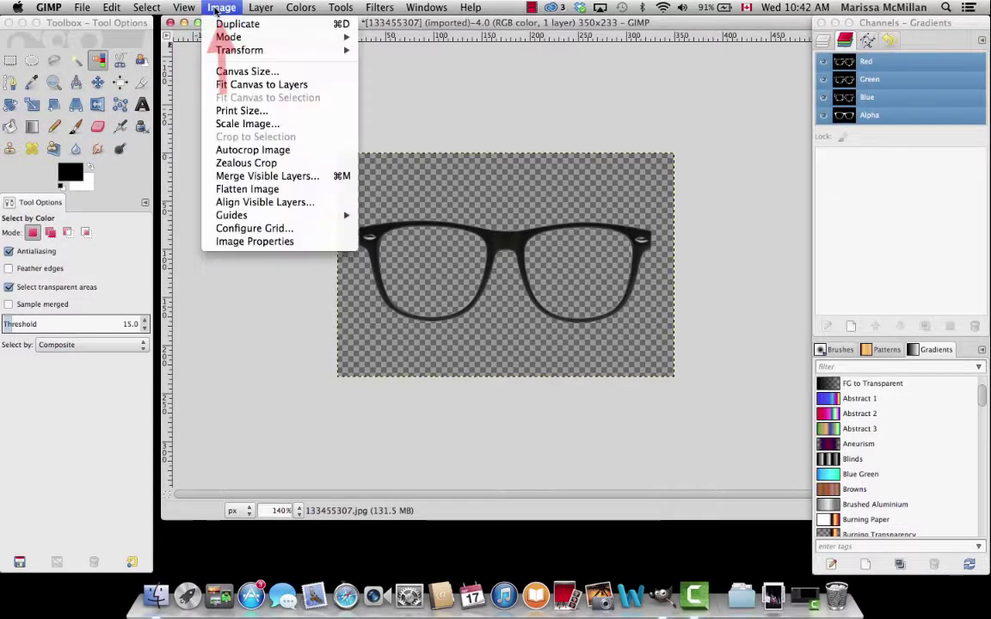
{"action": "left_click", "coordinate": [294, 72]}
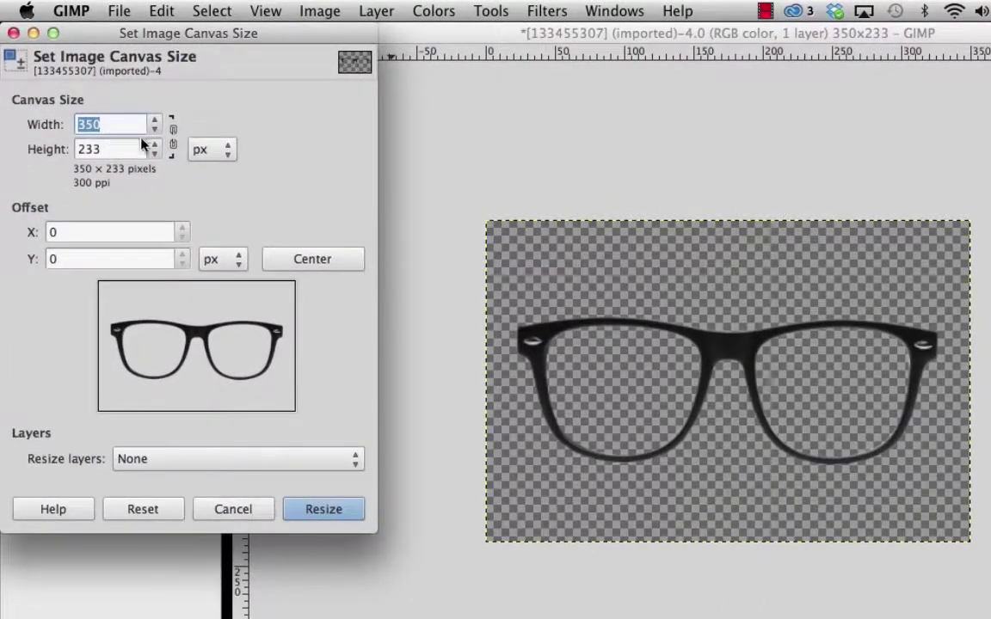
{"action": "left_click", "coordinate": [173, 130]}
{"action": "key", "text": "Tab"}
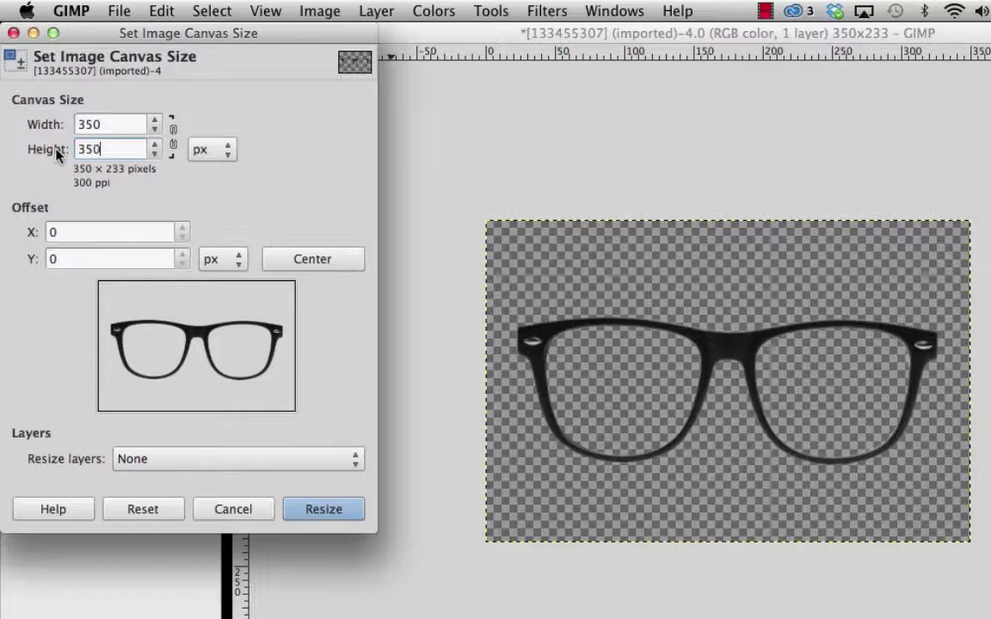
{"action": "type", "text": "350"}
{"action": "key", "text": "Tab"}
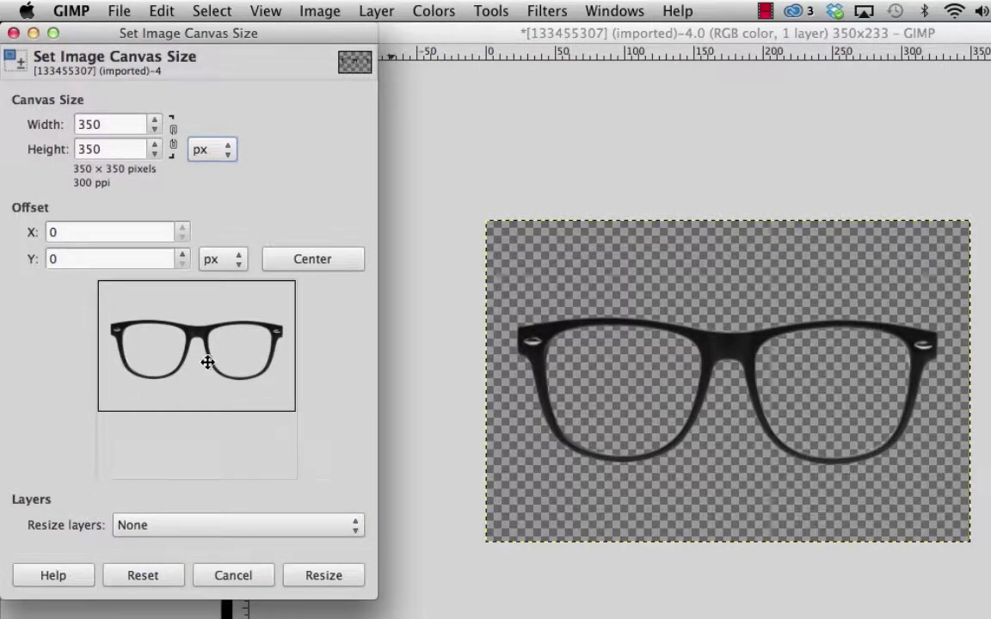
{"action": "left_click_drag", "start_coordinate": [207, 361], "coordinate": [217, 400]}
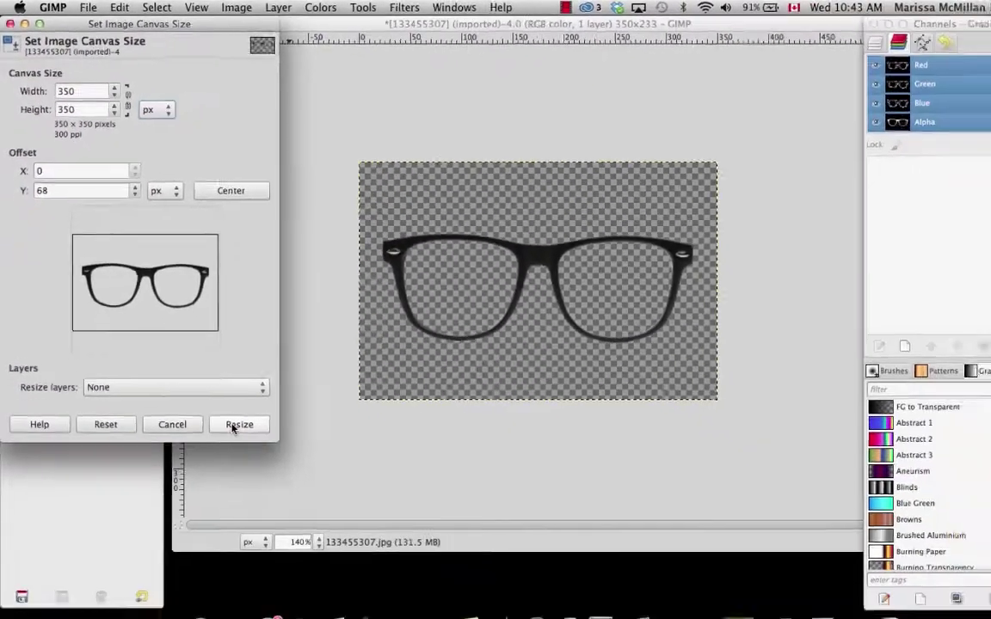
{"action": "left_click", "coordinate": [309, 556]}
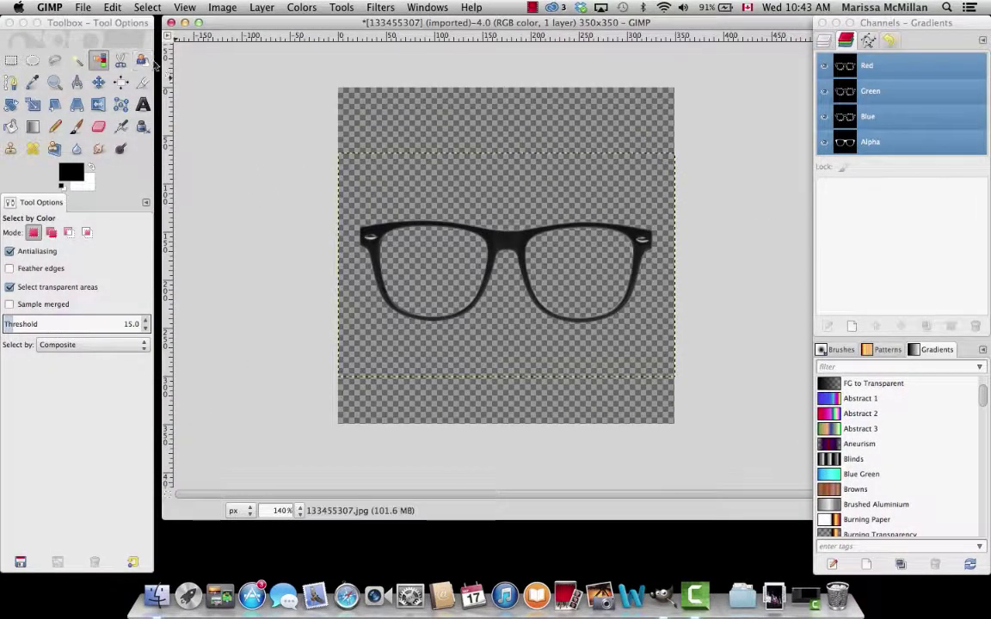
Step: Export the image as PNG file new_glasses.png, accepting the default PNG options
{"action": "left_click", "coordinate": [84, 8]}
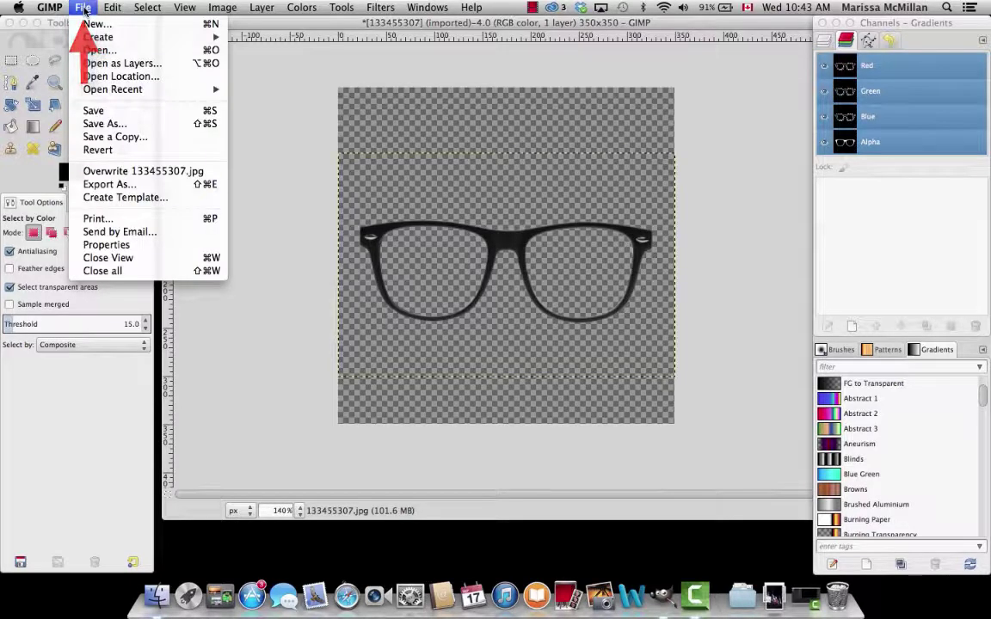
{"action": "left_click", "coordinate": [109, 184]}
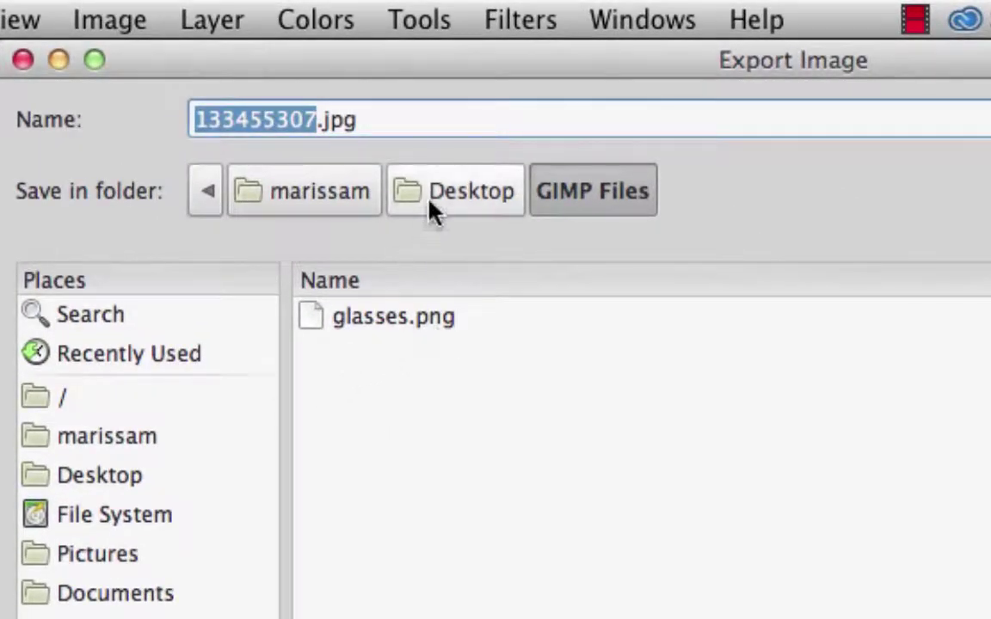
{"action": "left_click_drag", "start_coordinate": [383, 119], "coordinate": [62, 133]}
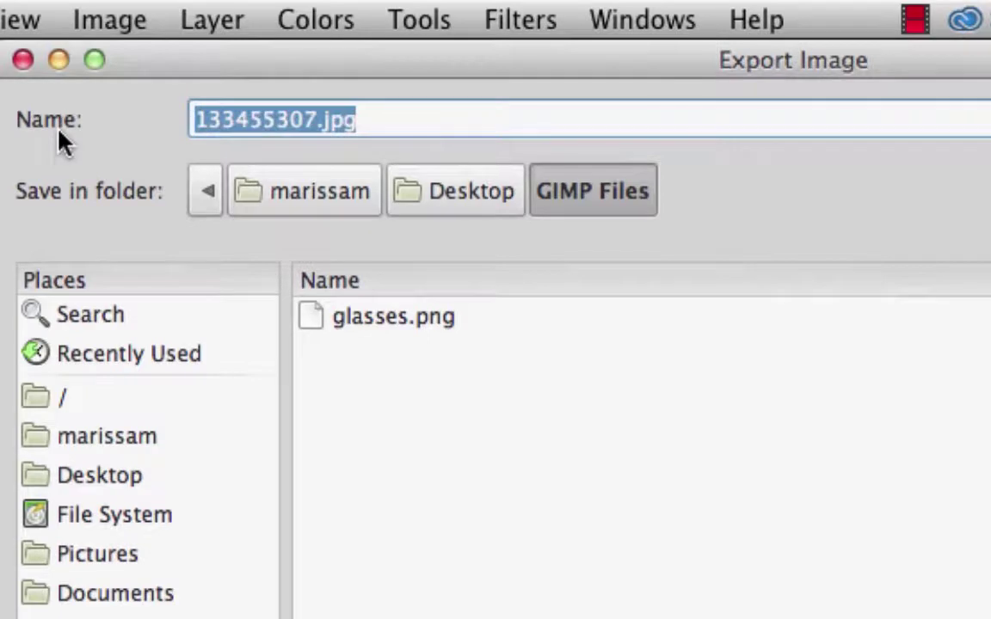
{"action": "type", "text": "new"}
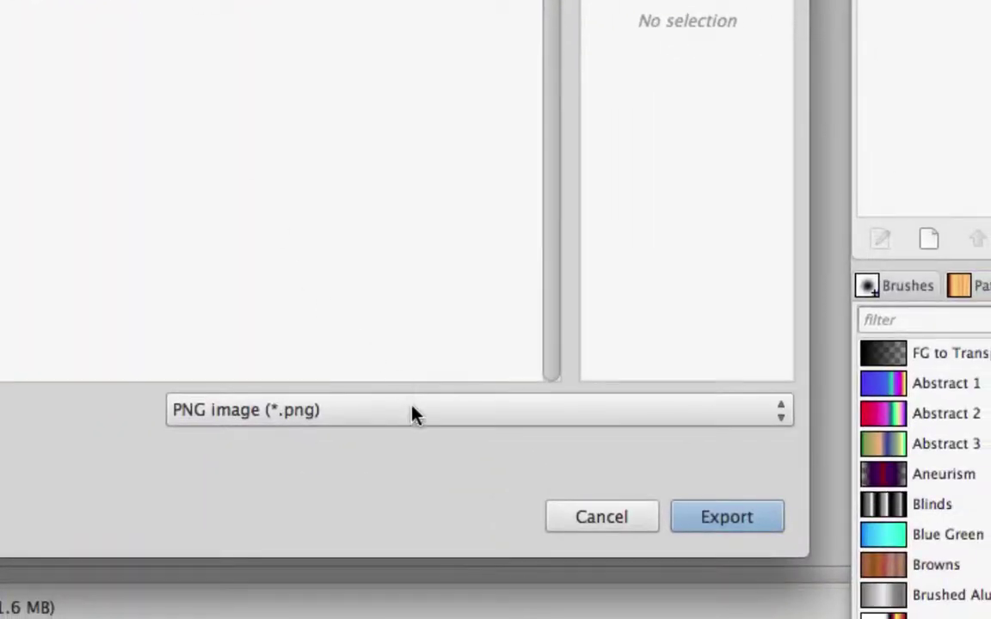
{"action": "left_click", "coordinate": [371, 420]}
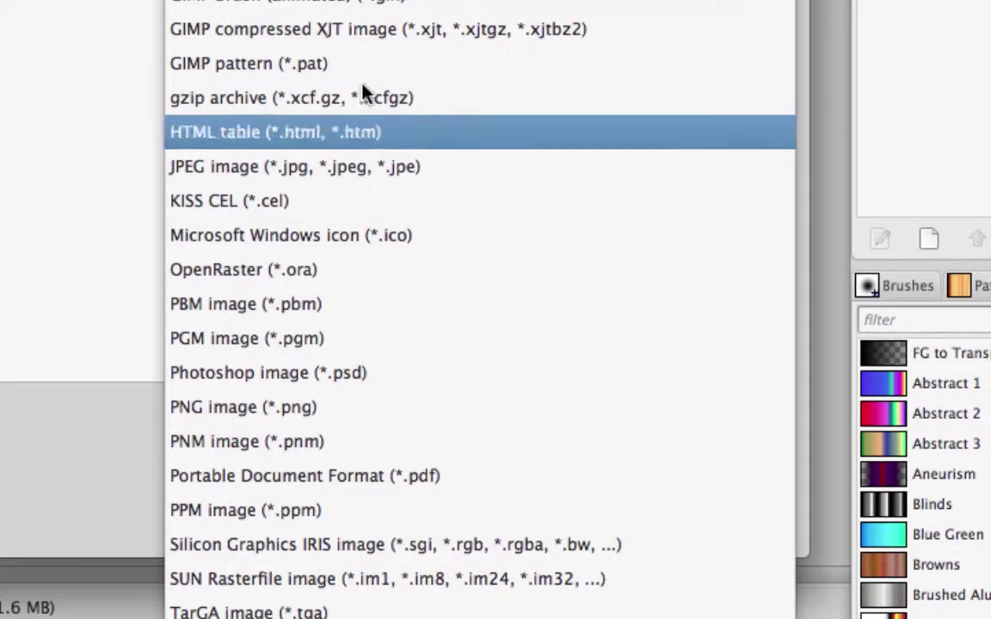
{"action": "left_click", "coordinate": [303, 408]}
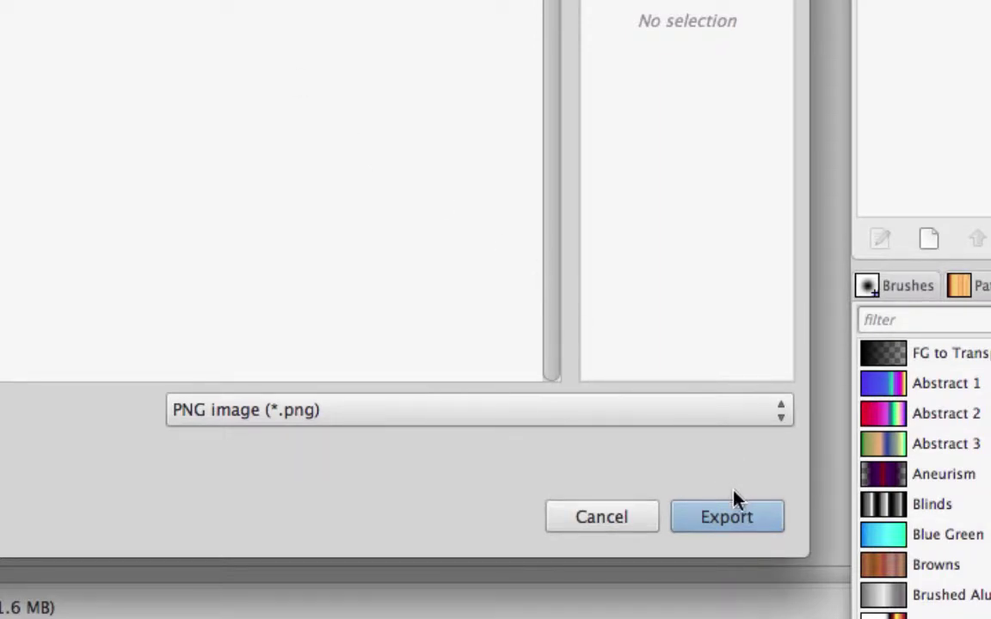
{"action": "left_click", "coordinate": [732, 526]}
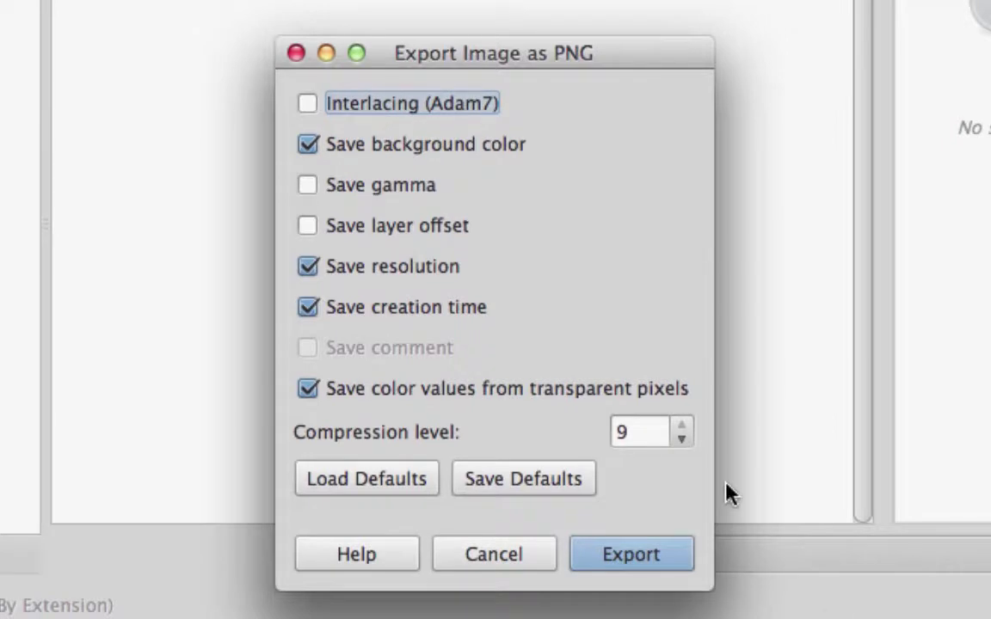
{"action": "left_click", "coordinate": [637, 555]}
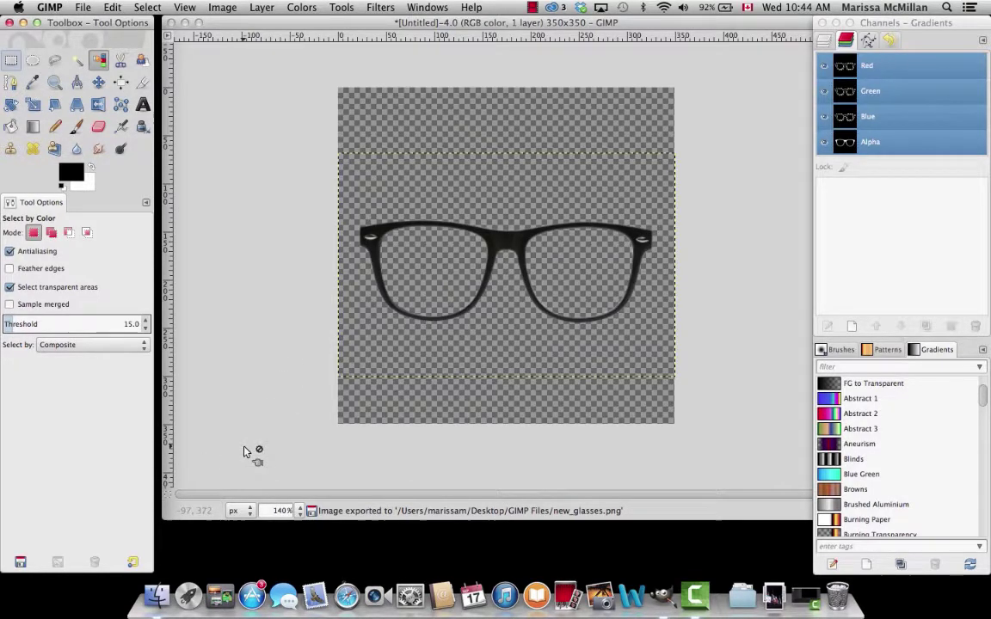
Step: Preview new_glasses.png from the GIMP Files folder in Finder, then close Preview
{"action": "left_click", "coordinate": [156, 595]}
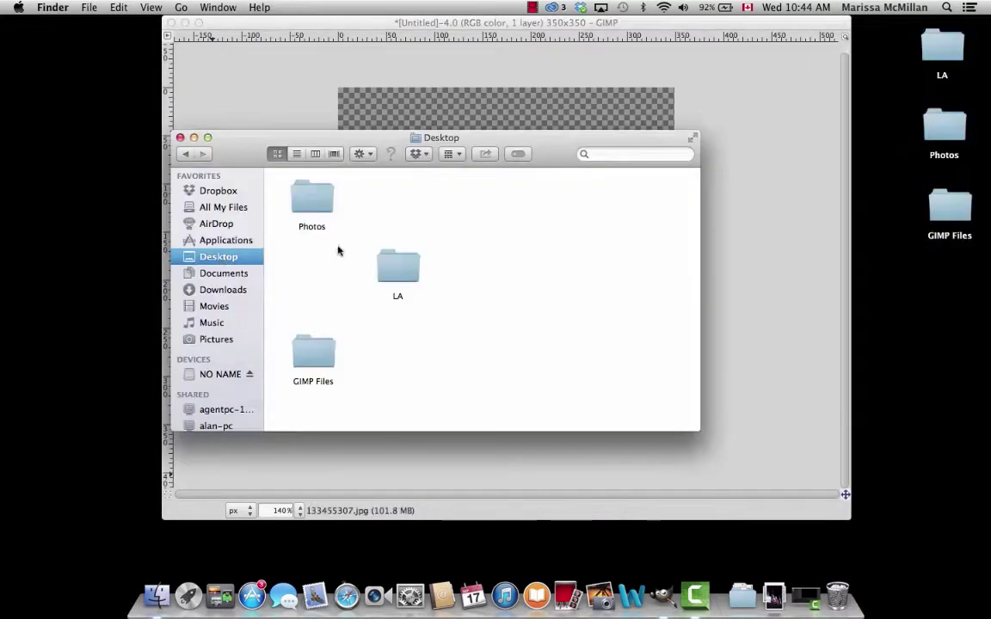
{"action": "double_click", "coordinate": [313, 354]}
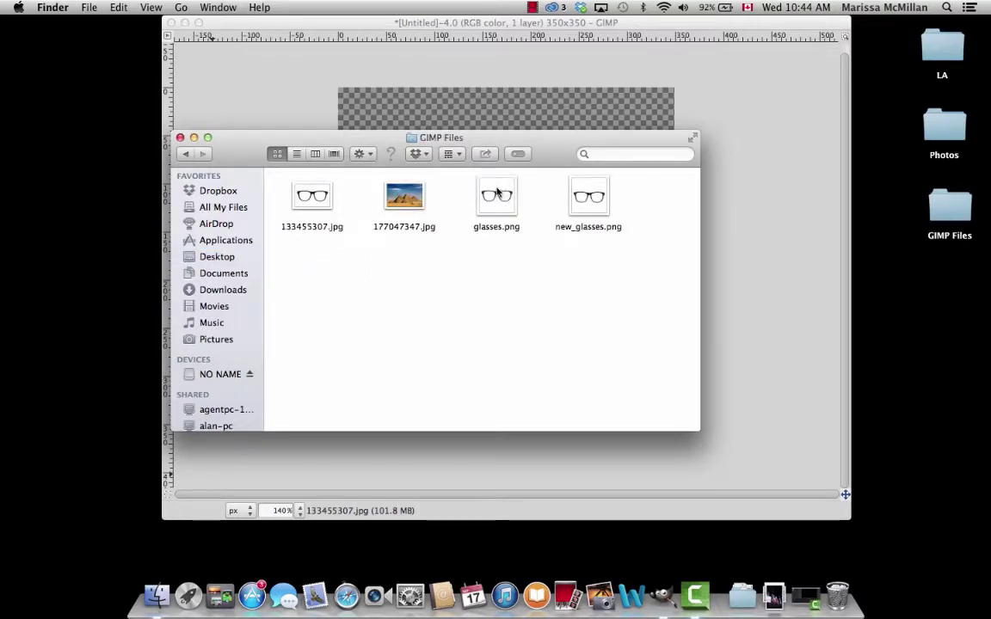
{"action": "left_click", "coordinate": [591, 204]}
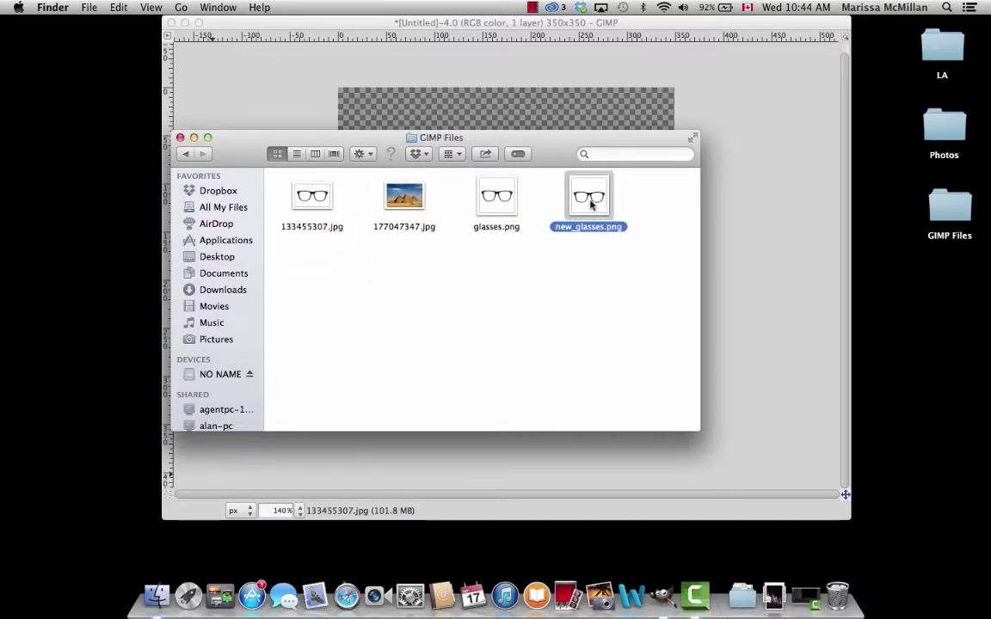
{"action": "double_click", "coordinate": [590, 204]}
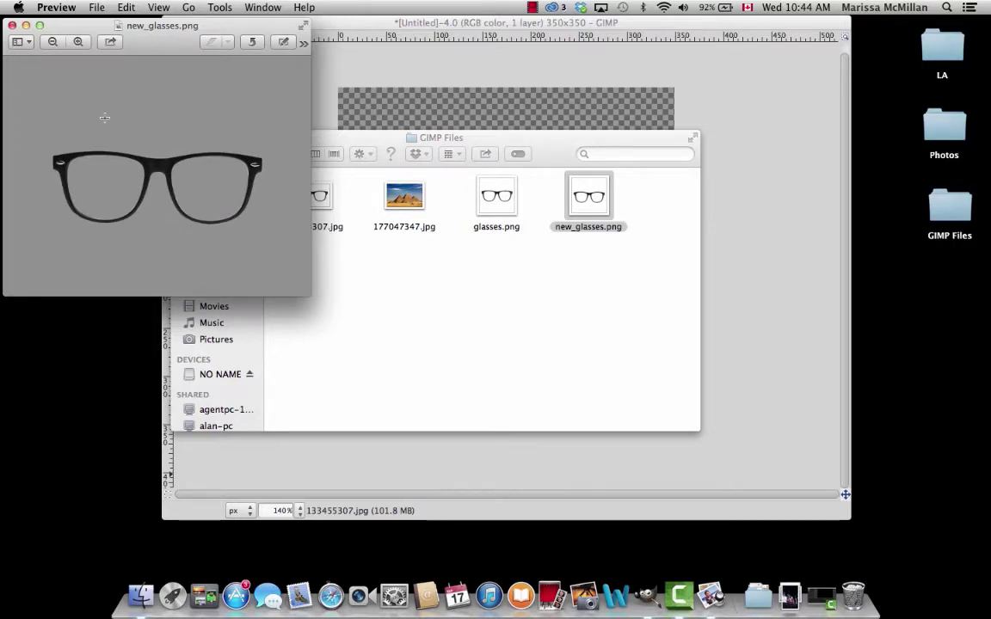
{"action": "left_click", "coordinate": [12, 26]}
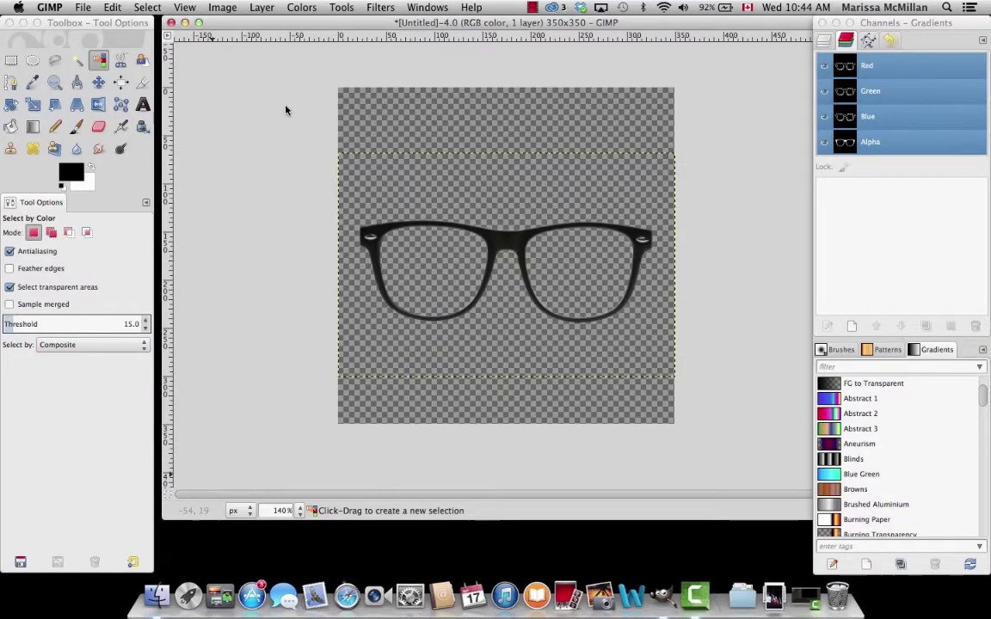